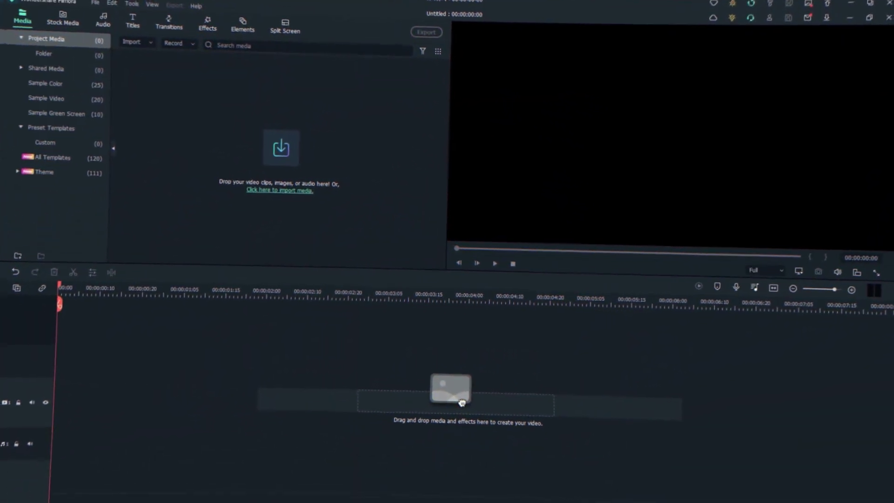
Step: Import the six media files (logos, DJ photo, El Secreto song, ink video) and browse Stock Media
drag(309, 160, 285, 141)
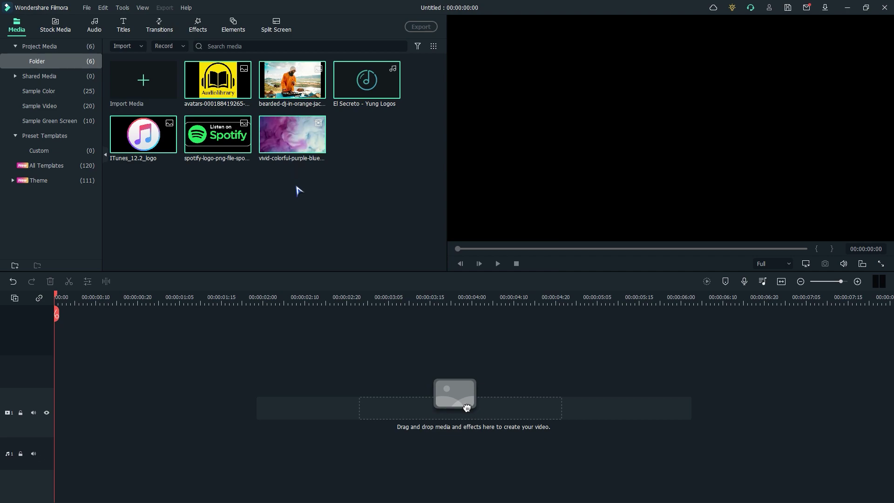
click(246, 219)
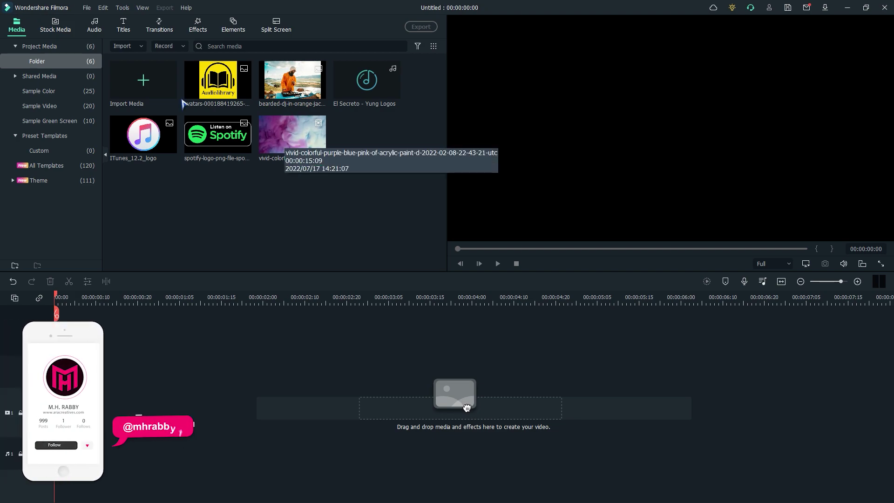
click(66, 29)
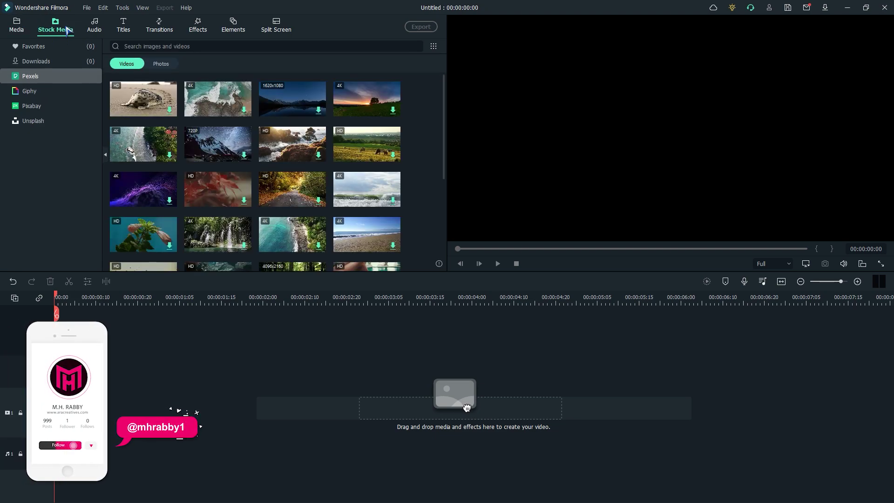
scroll(256, 179, down, 5)
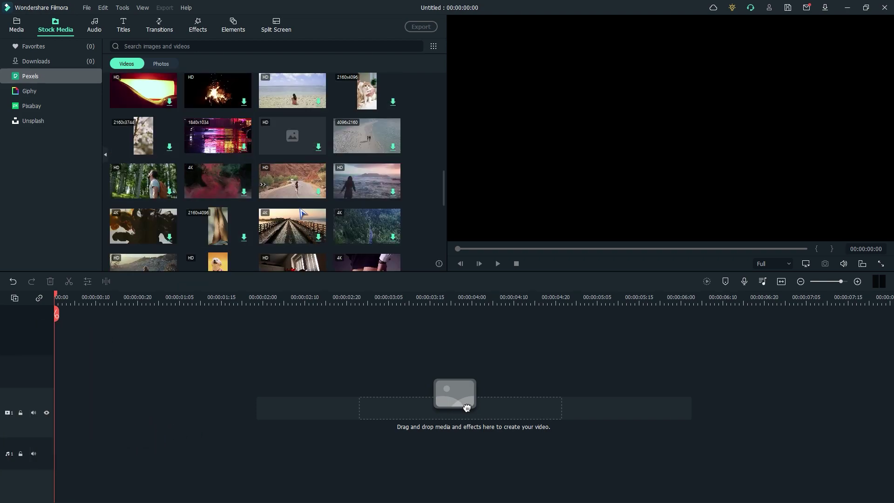
scroll(296, 204, down, 5)
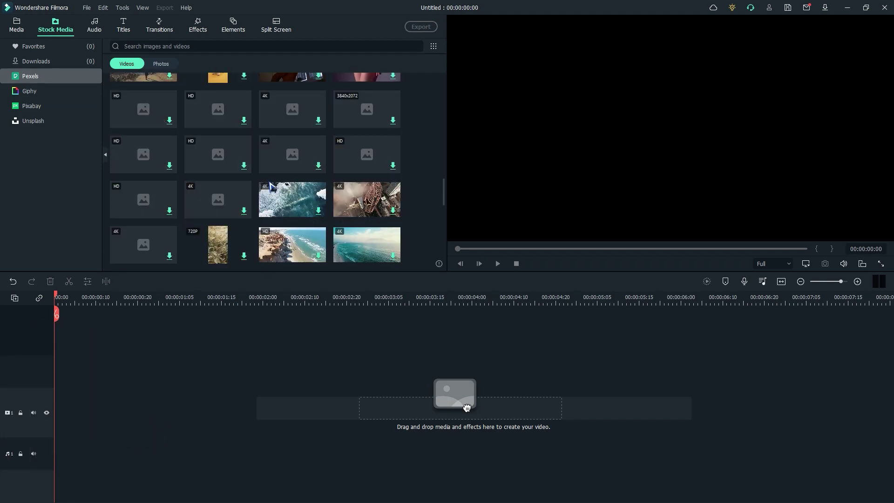
click(17, 25)
Step: Place the vivid-colorful ink video on video track 1 and preview it around 4 seconds
drag(466, 407, 53, 424)
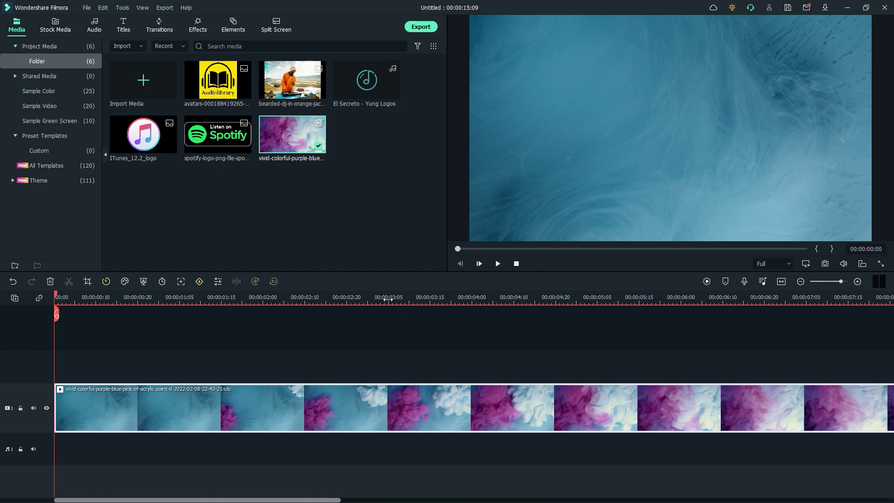
scroll(295, 306, down, 2)
click(368, 294)
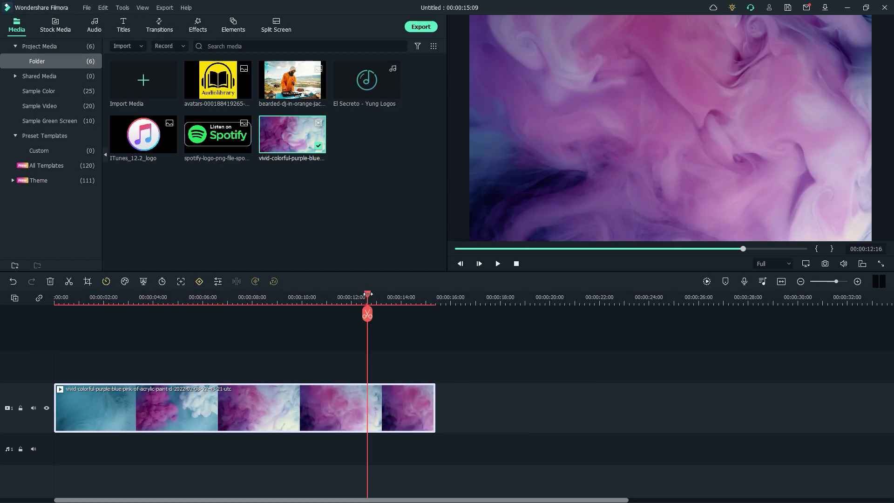
drag(368, 293, 176, 297)
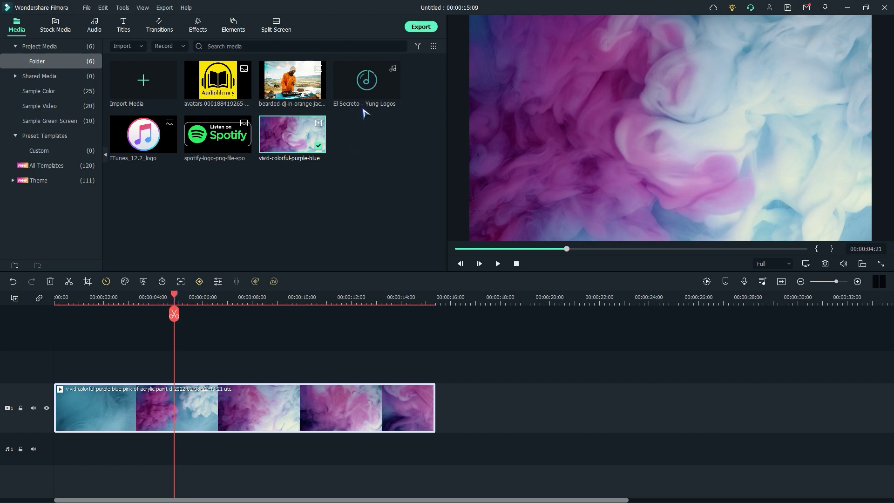
Step: Add El Secreto to the audio track and cut away everything before 00:00:37:22
drag(365, 82, 51, 444)
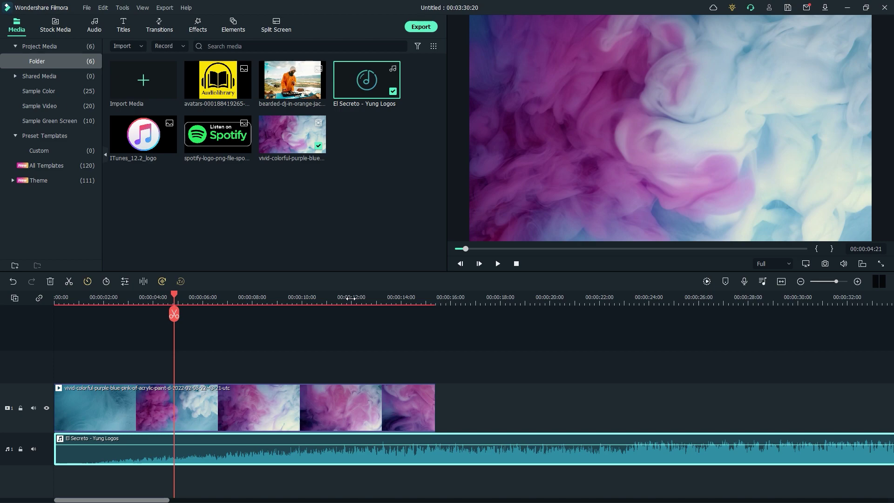
scroll(351, 298, down, 5)
drag(239, 297, 249, 324)
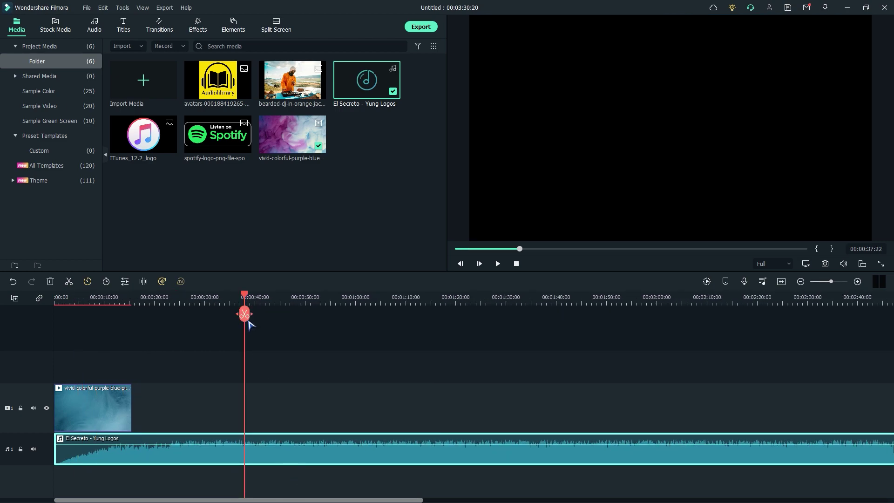
click(245, 314)
click(217, 446)
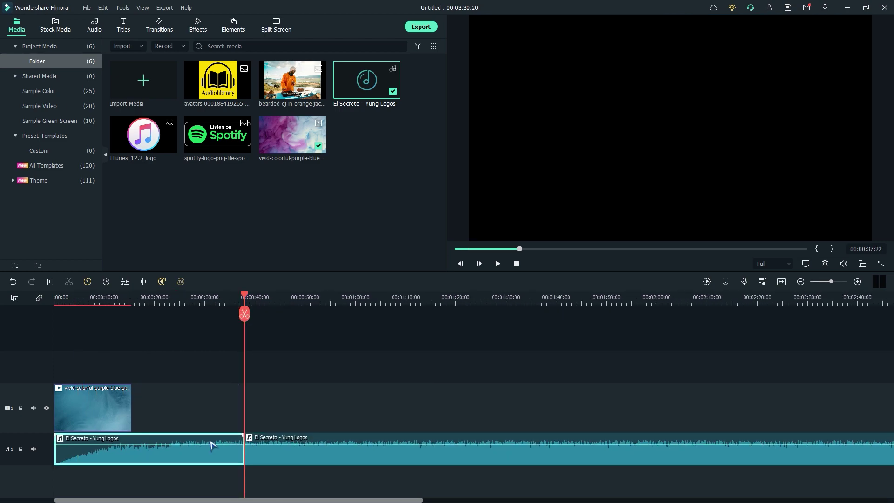
key(Delete)
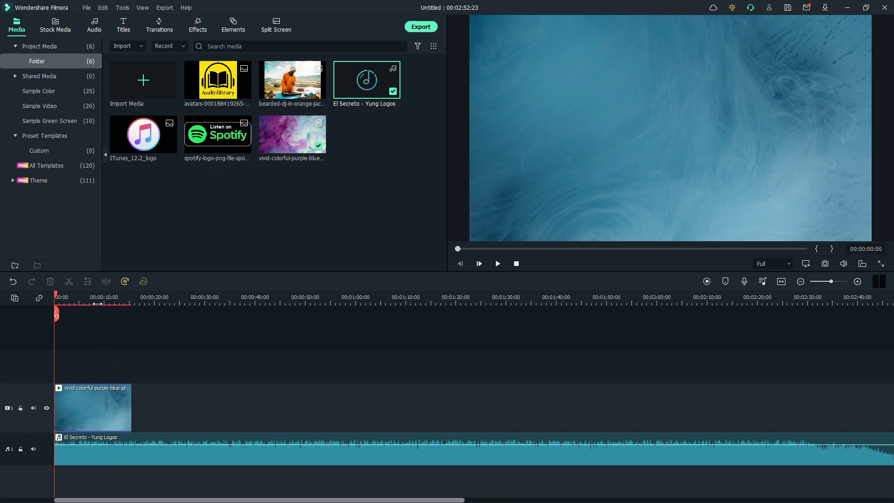
Step: Trim the song at 00:00:15:09 so it ends with the video
scroll(91, 302, up, 4)
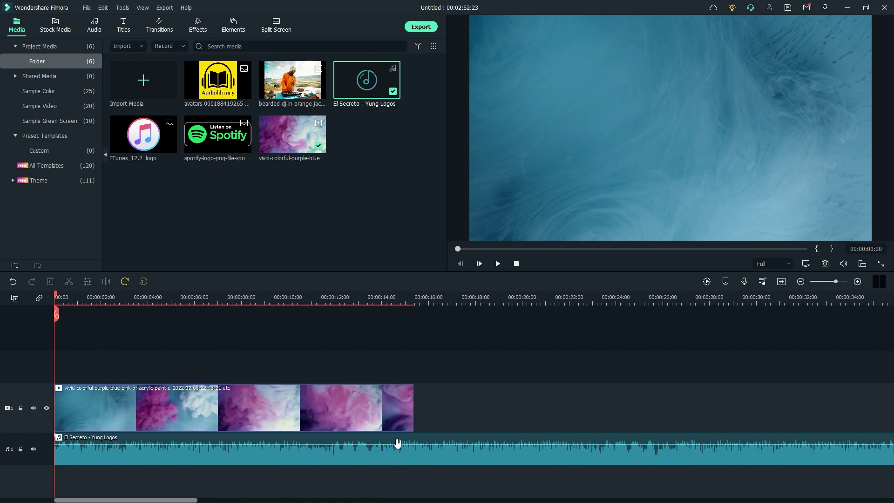
click(409, 361)
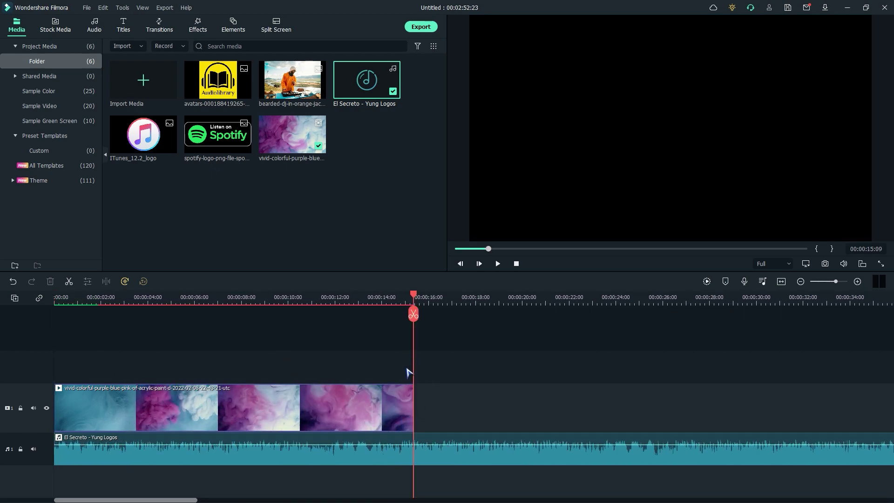
click(413, 317)
key(Delete)
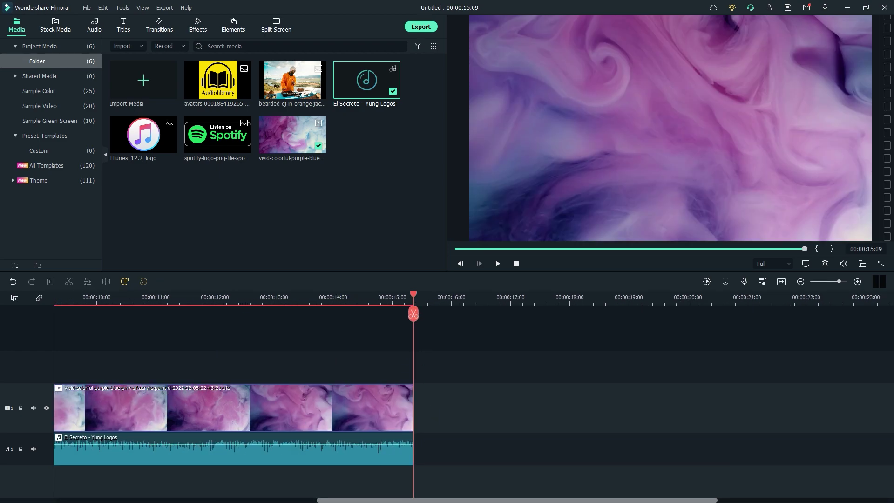
scroll(208, 301, up, 3)
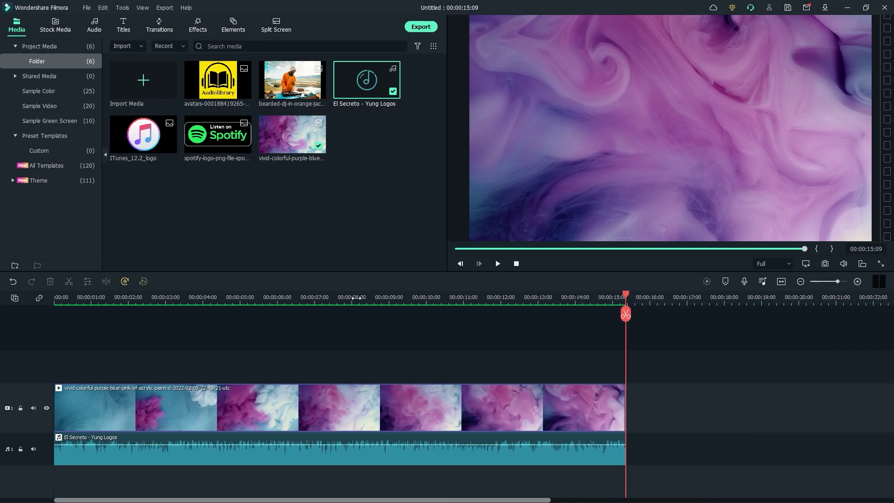
drag(356, 298, 146, 301)
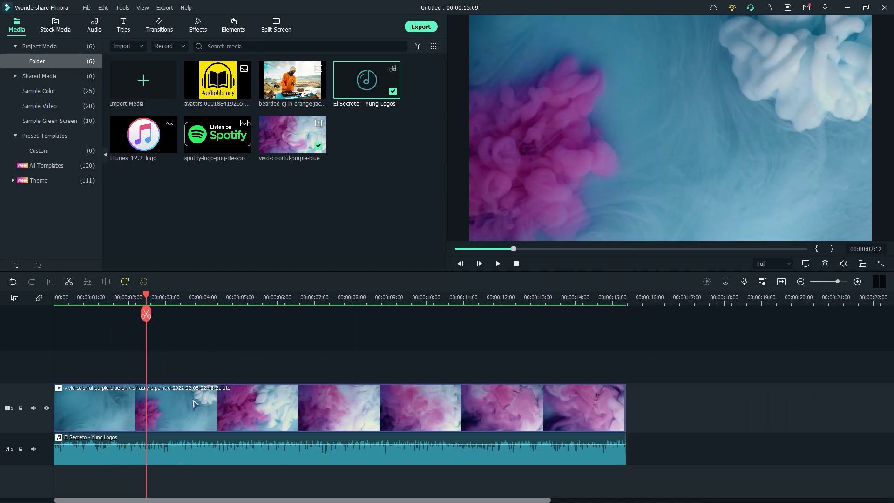
Step: Add the White Digital Wave 1 audio visualizer above the ink video, stretched across all 15 seconds
click(195, 27)
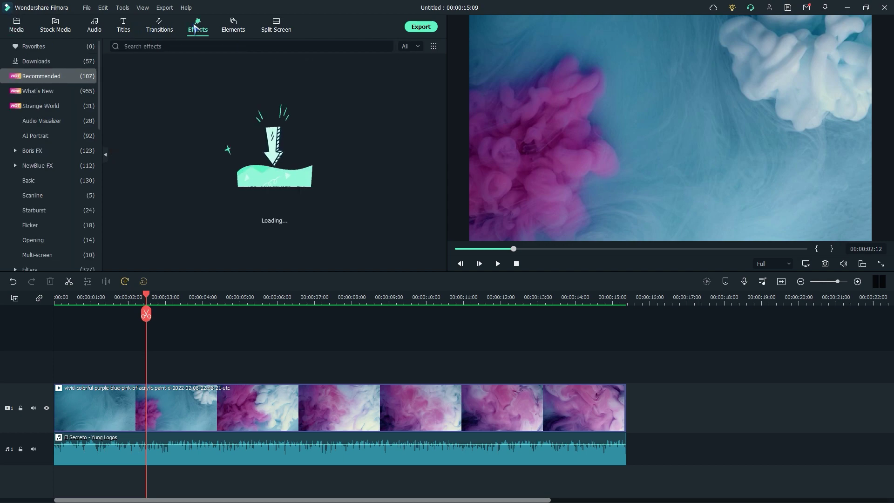
click(42, 123)
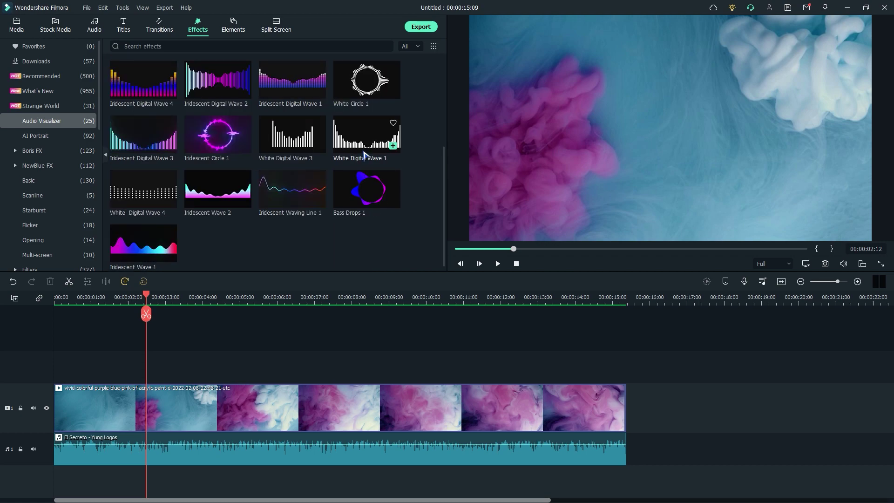
drag(365, 140, 48, 375)
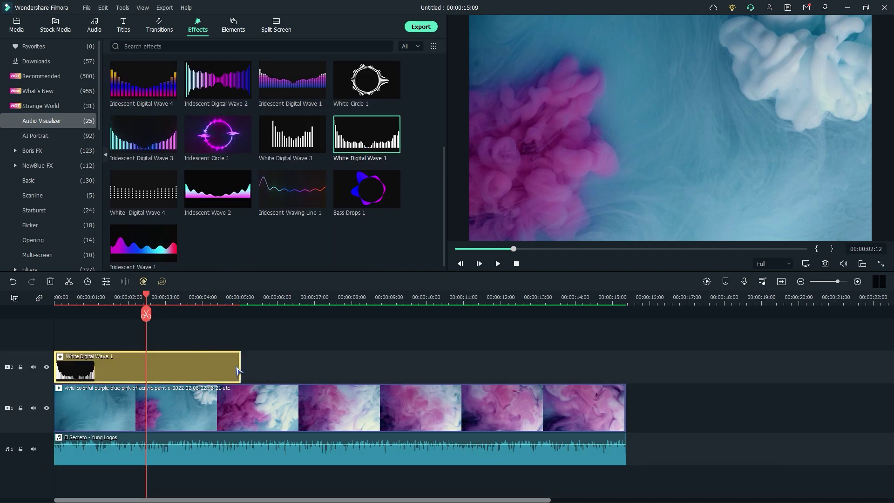
drag(240, 370, 624, 385)
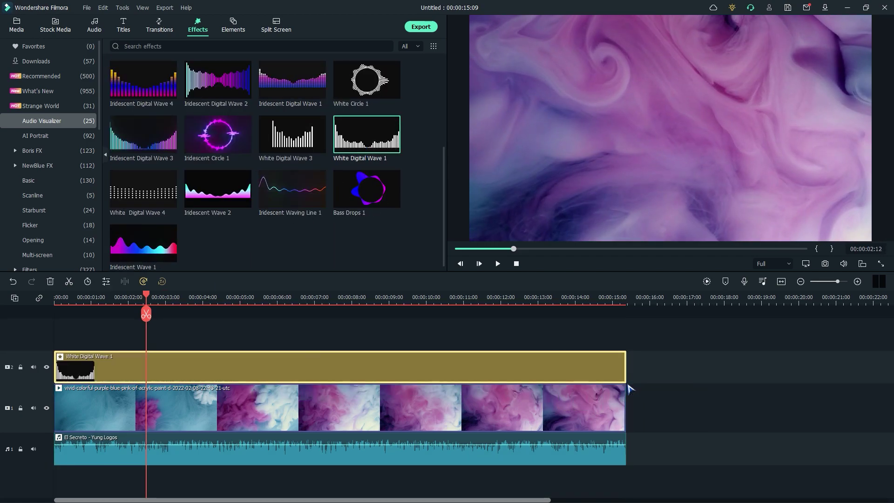
Step: Preview the wave from the start, then open its effect settings
drag(158, 298, 55, 299)
key(space)
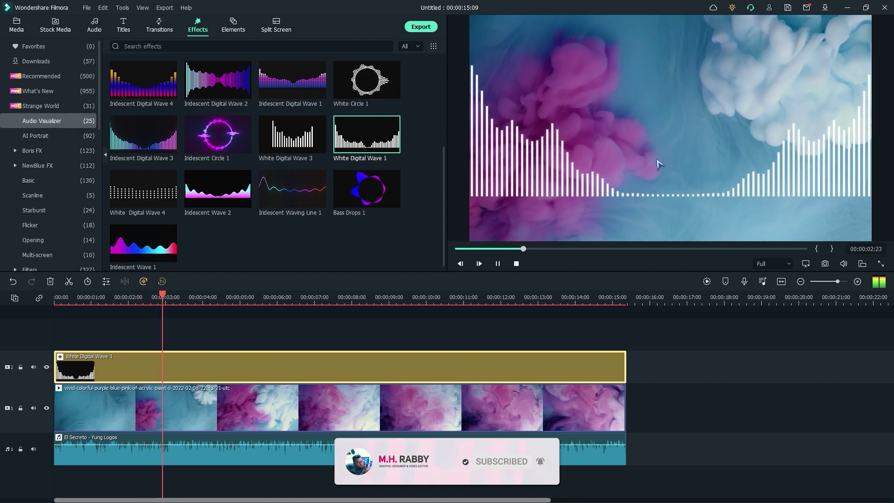
key(space)
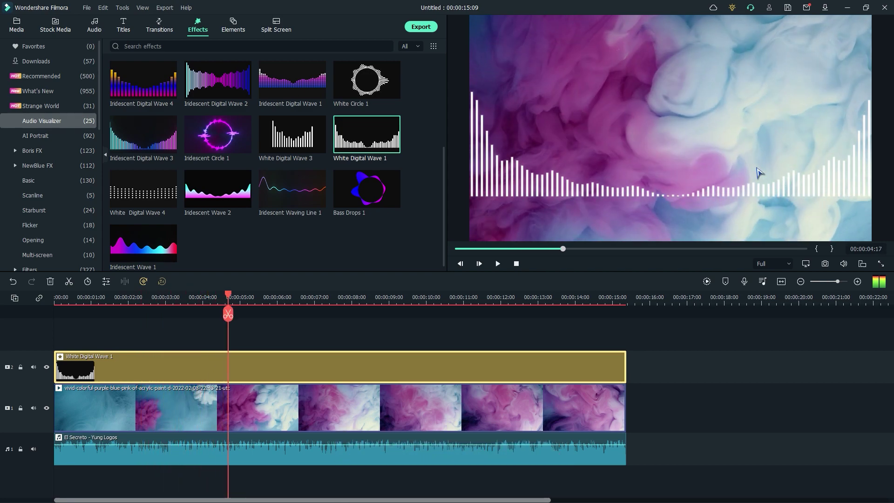
double_click(265, 367)
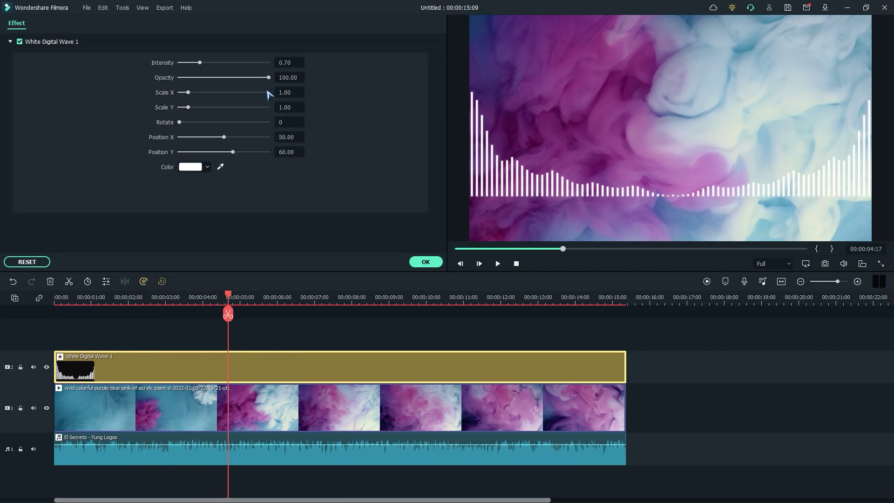
Step: Set White Digital Wave 1 to intensity 0.66, Position Y 50 and opacity about 82
click(194, 63)
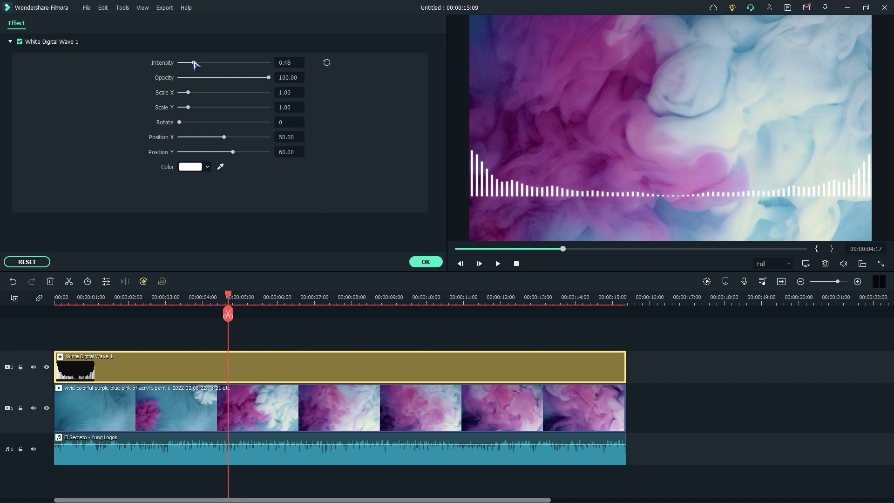
click(195, 64)
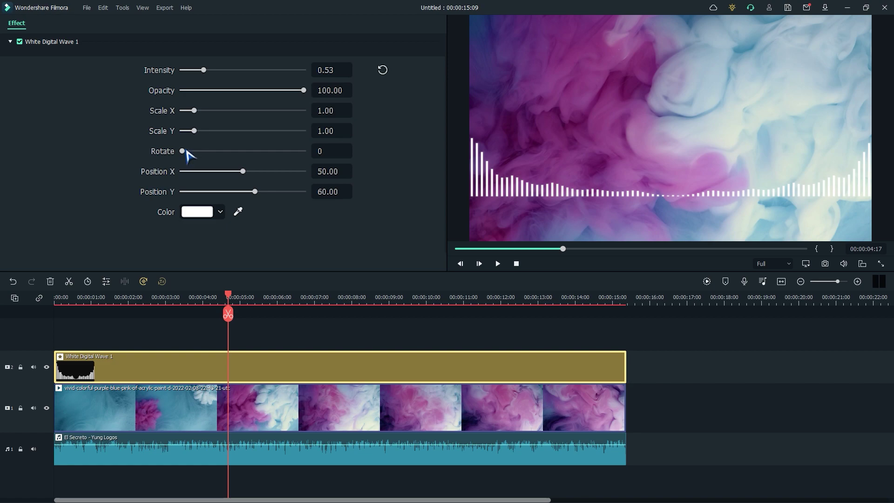
click(194, 111)
drag(326, 110, 339, 110)
drag(255, 191, 243, 191)
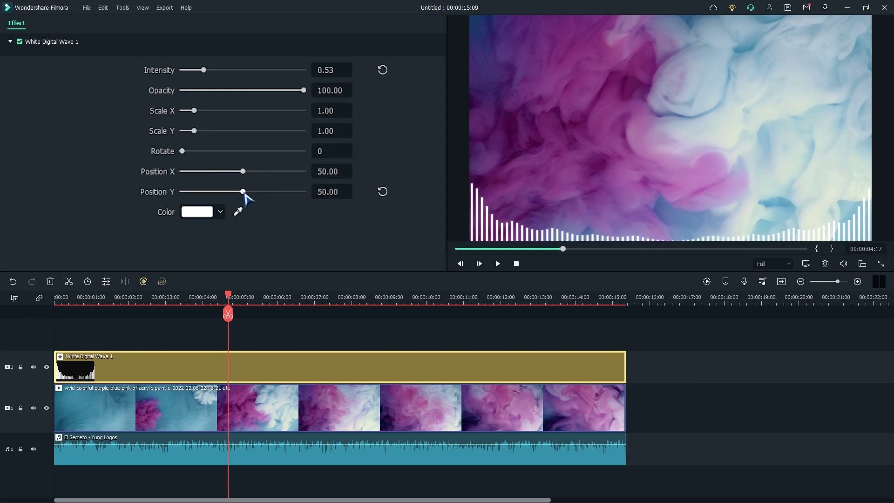
drag(198, 75, 213, 81)
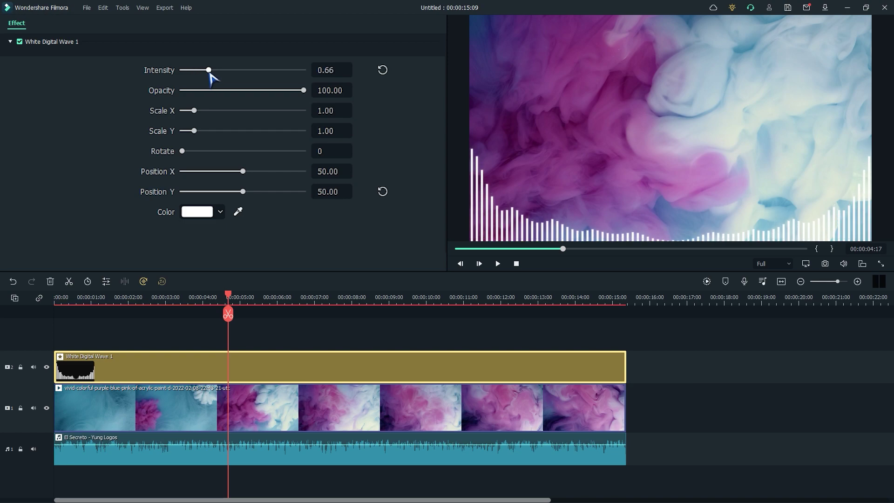
drag(303, 91, 283, 95)
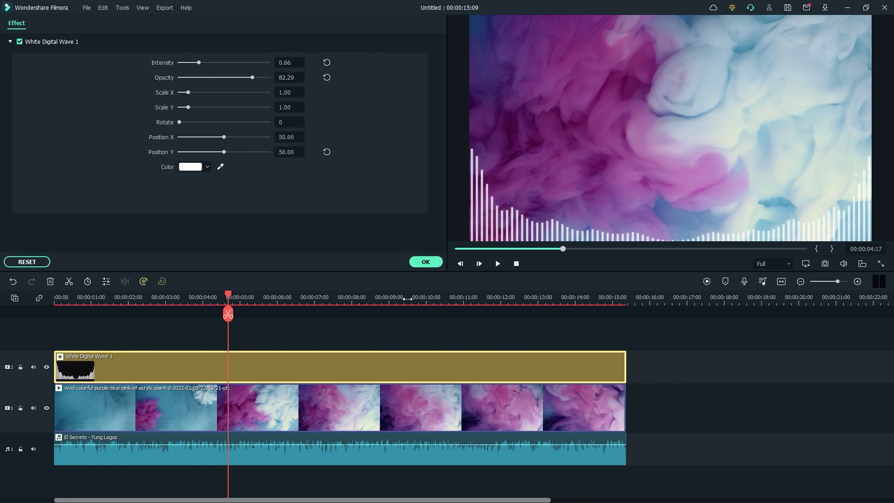
click(421, 262)
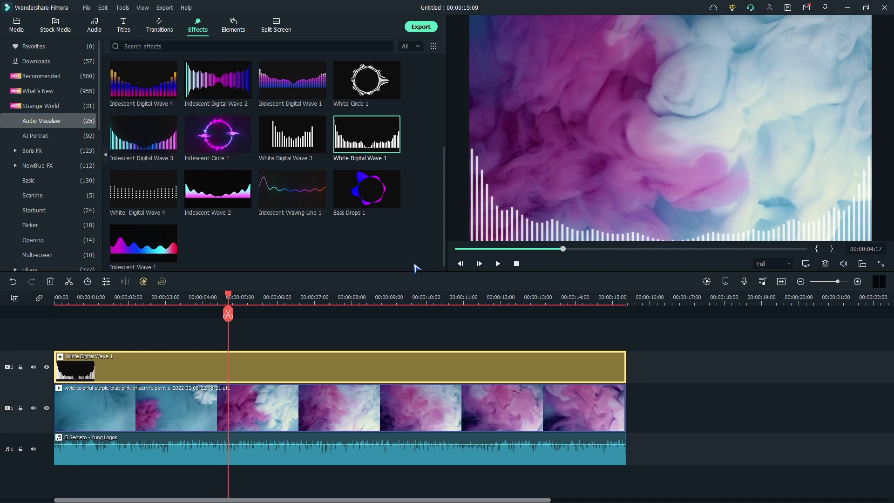
Step: Add Iridescent Circle 4 on a third track spanning 15 seconds, preview it and open its settings
scroll(351, 266, up, 3)
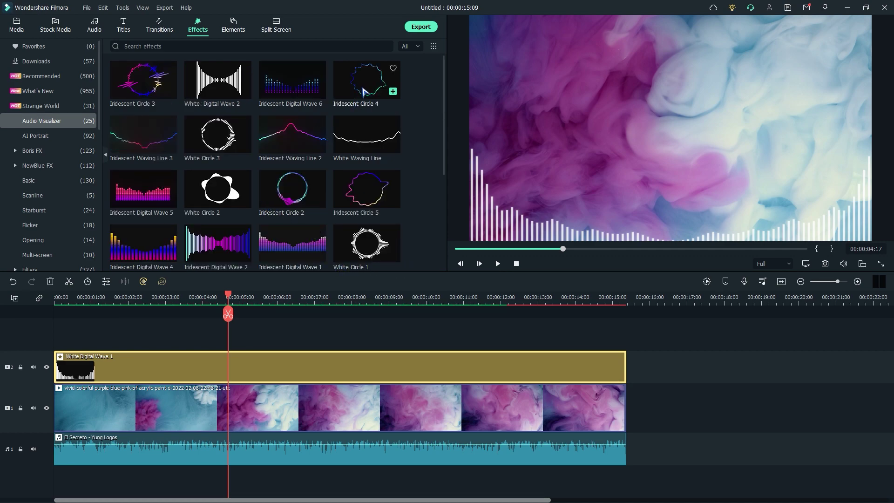
drag(364, 91, 58, 338)
drag(241, 346, 625, 369)
key(space)
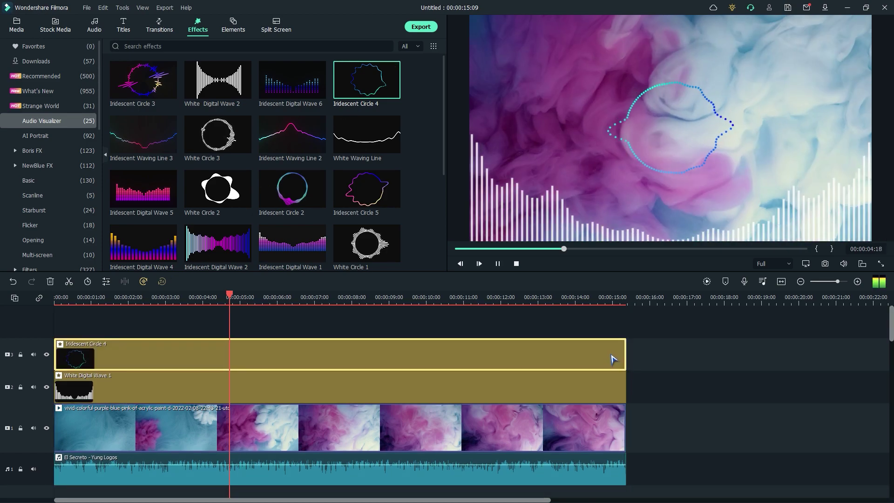
key(space)
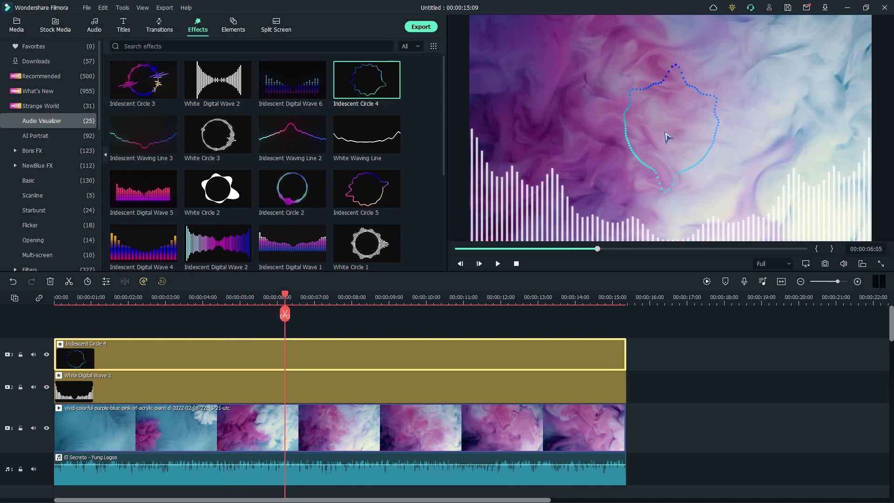
double_click(327, 357)
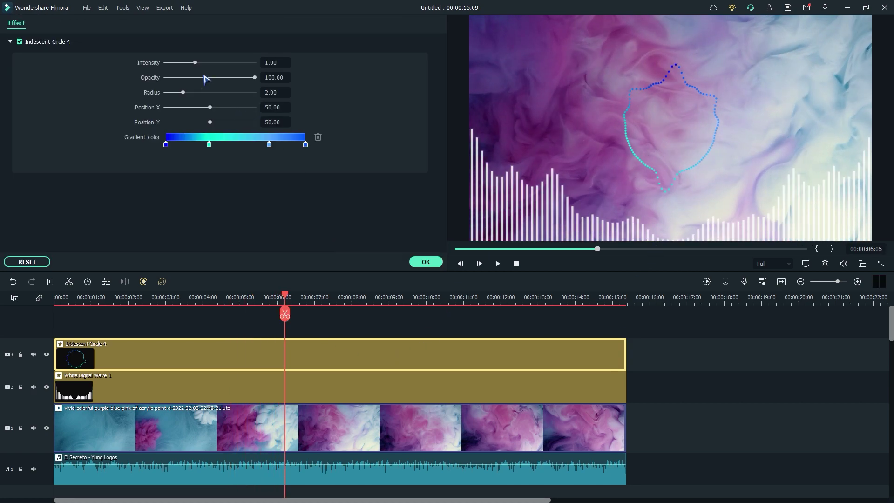
Step: Give Iridescent Circle 4 intensity 1.47, radius 2.29, and white and yellow gradient stops
drag(195, 63, 217, 63)
drag(183, 92, 186, 93)
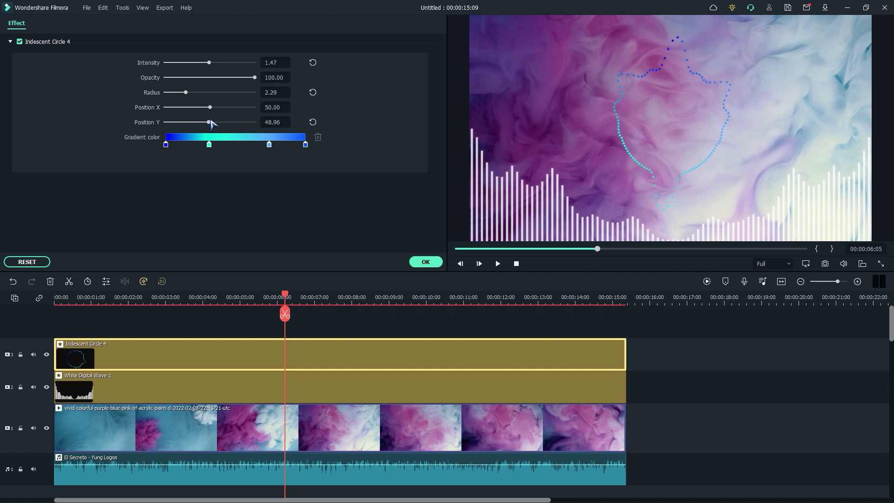
double_click(208, 147)
click(425, 239)
click(511, 333)
double_click(305, 147)
click(355, 191)
click(511, 333)
click(431, 262)
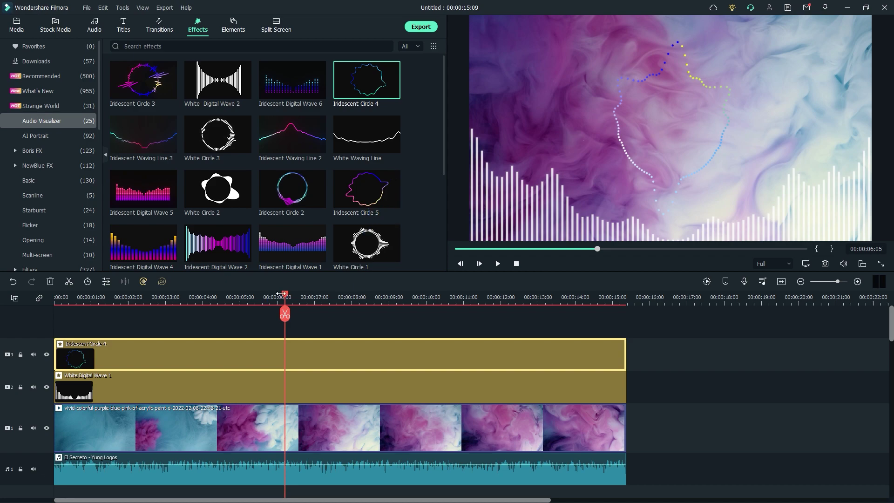
drag(288, 294, 234, 303)
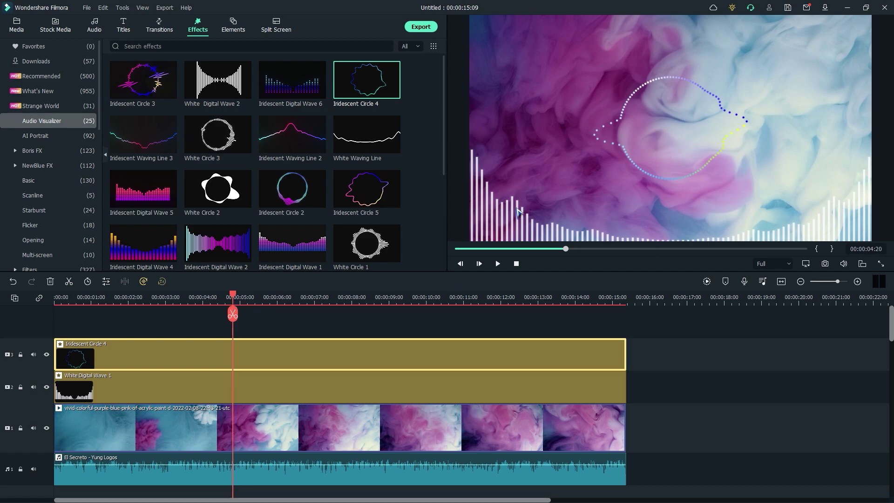
scroll(279, 112, down, 3)
Step: Put the bearded-dj photo on a new track running from 0 to 15 seconds
click(17, 26)
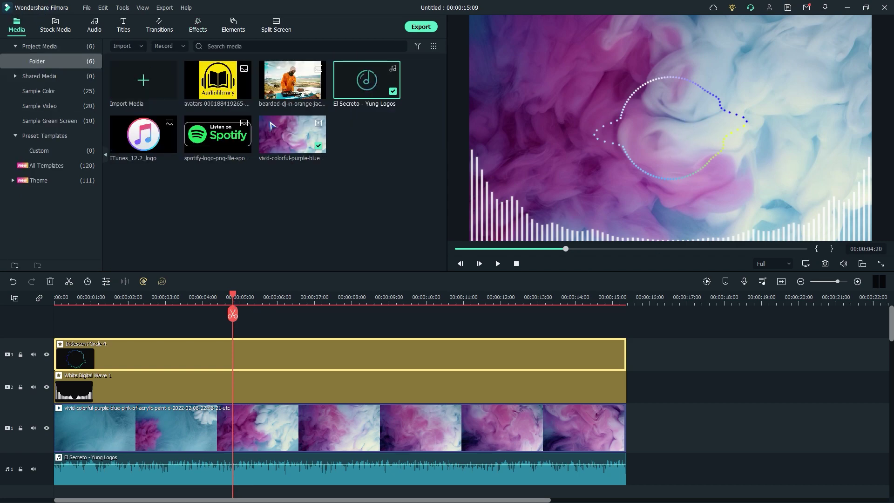
drag(292, 80, 664, 354)
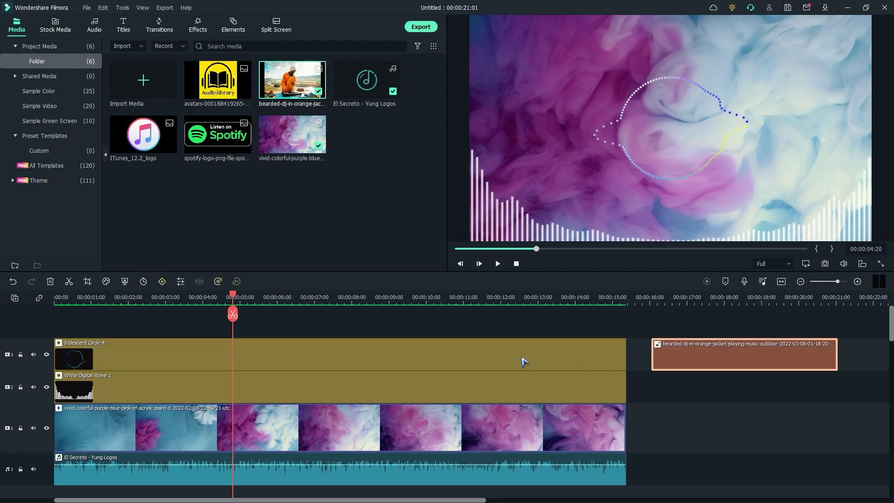
drag(498, 333, 498, 334)
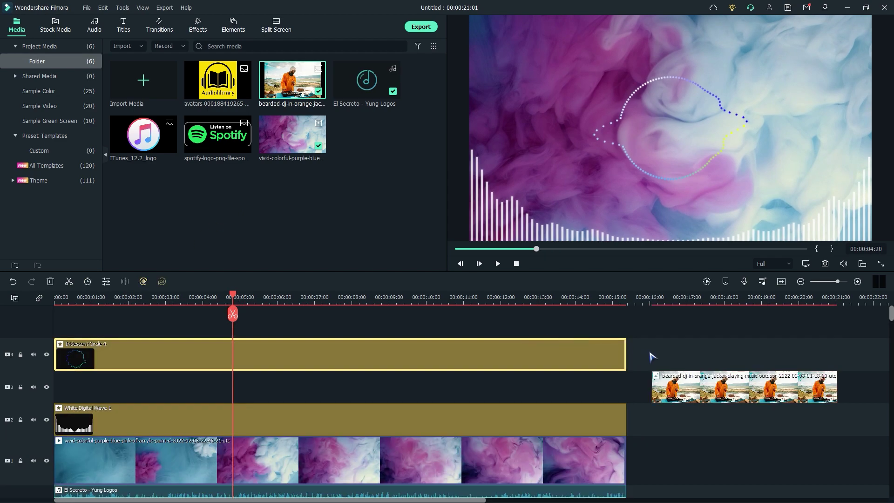
drag(716, 368, 150, 394)
drag(240, 393, 625, 398)
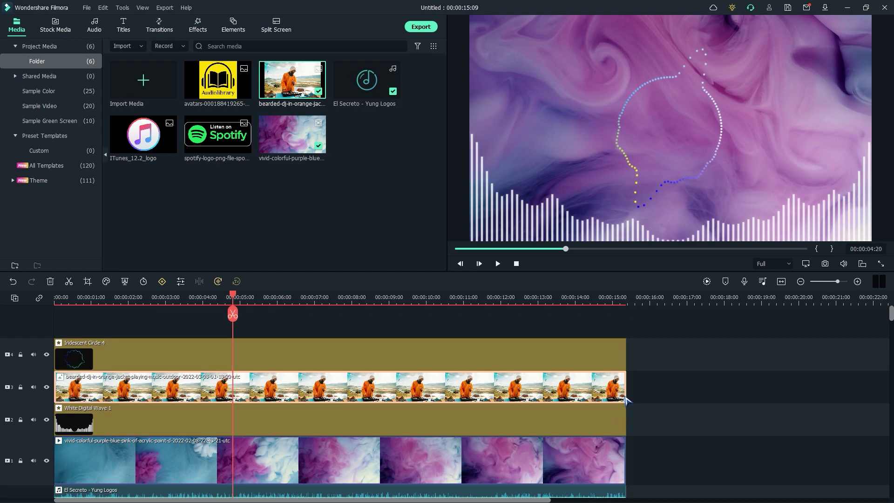
Step: Scale the DJ photo to 46% and set its Position X to 22
double_click(336, 376)
click(10, 61)
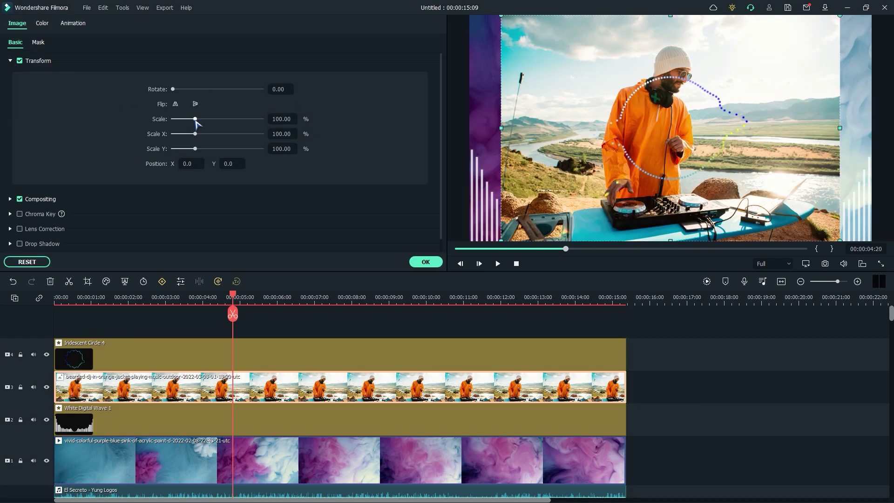
drag(196, 120, 184, 119)
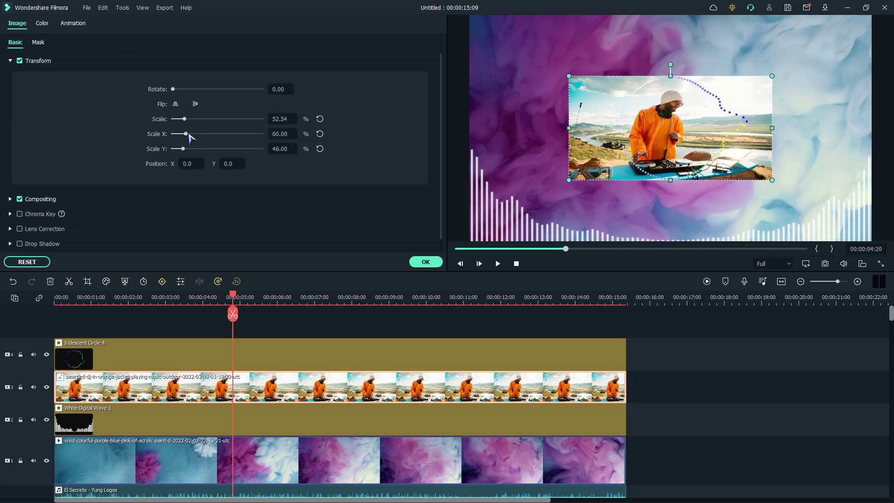
drag(170, 163, 181, 163)
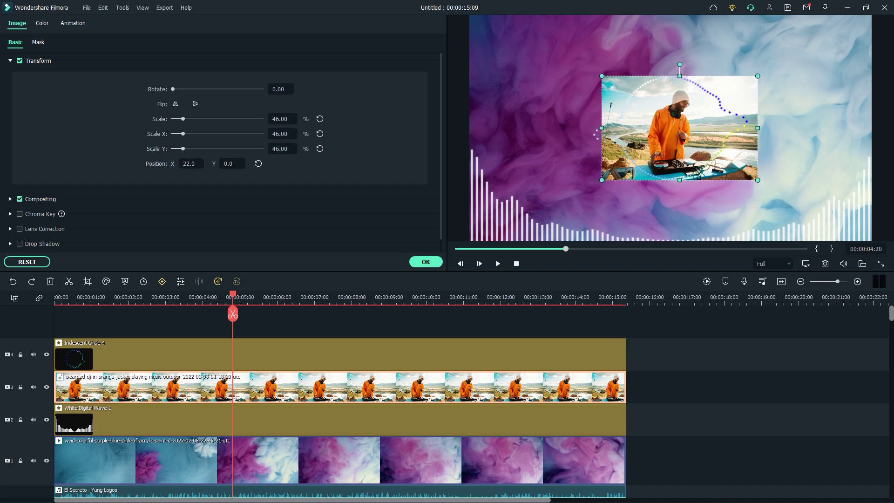
click(38, 43)
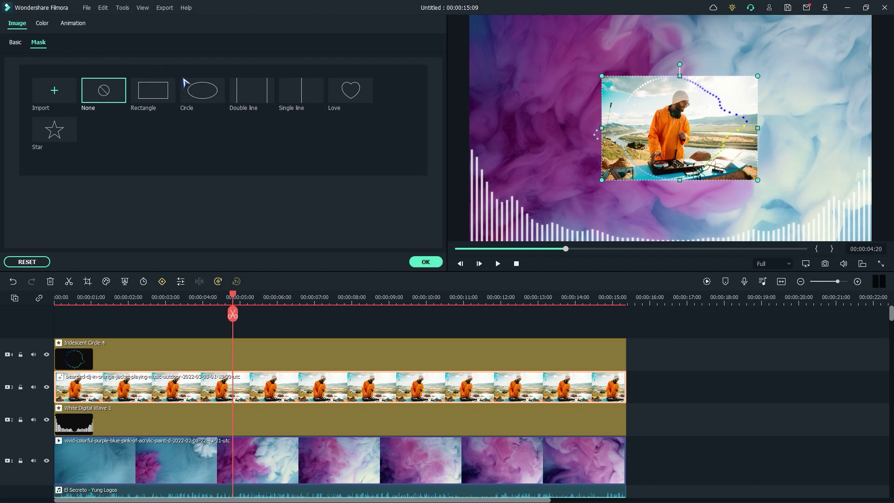
Step: Apply a Circle mask with height 50, then move and enlarge it to centre the DJ
click(206, 96)
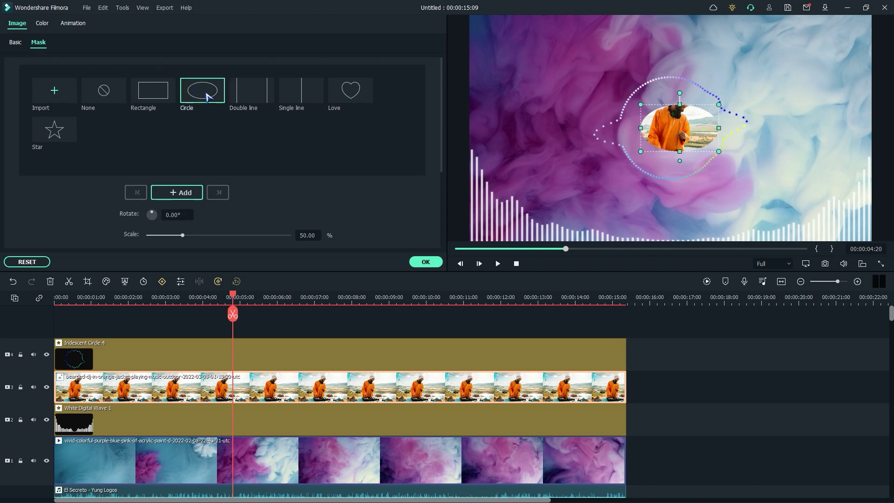
scroll(280, 210, down, 3)
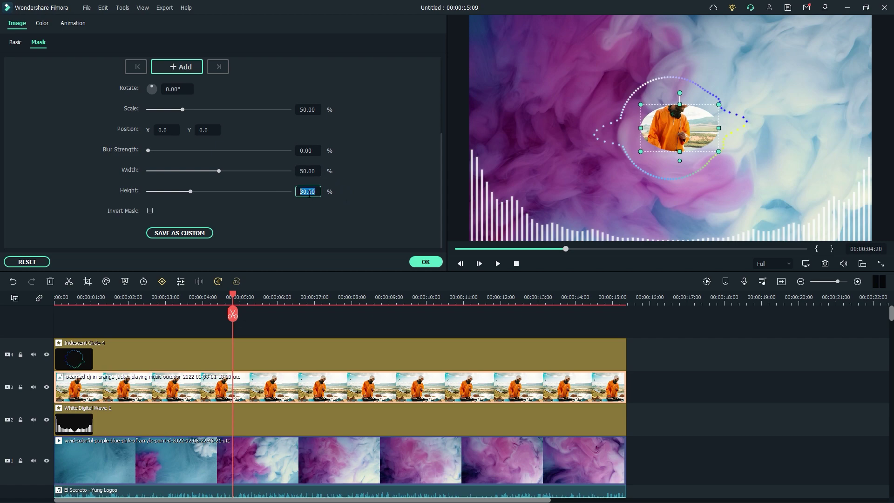
key(Return)
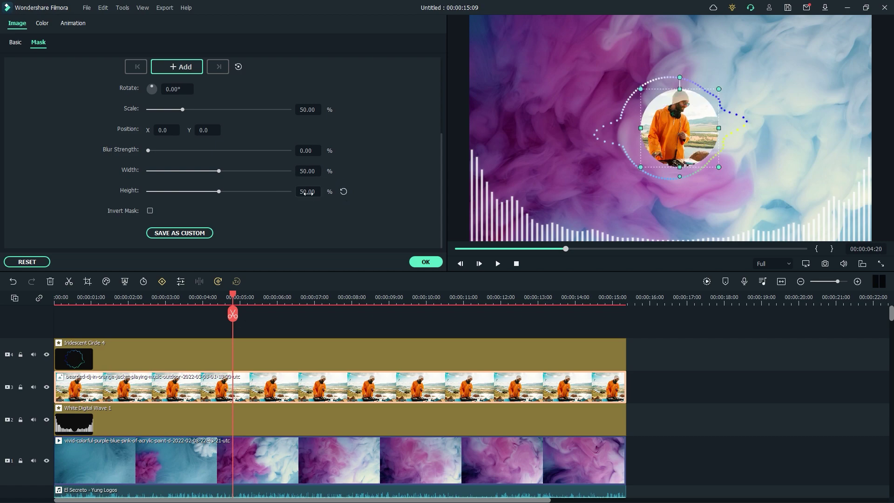
drag(662, 127, 654, 126)
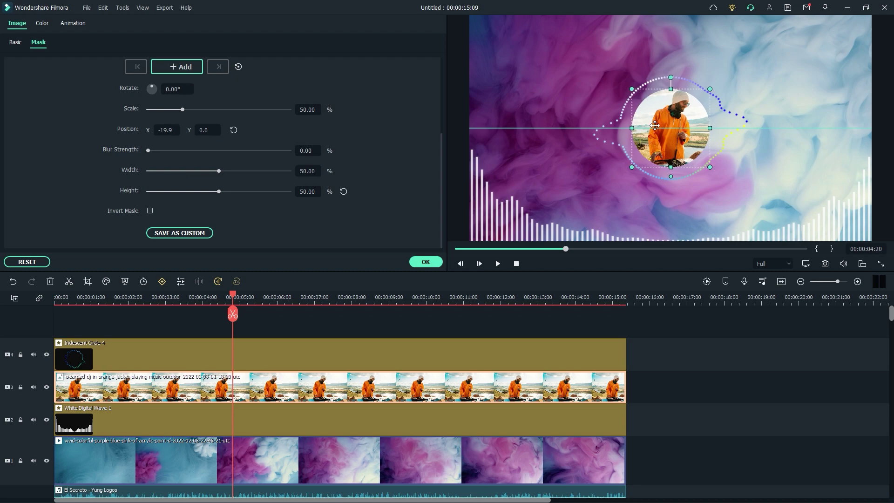
drag(711, 89, 720, 81)
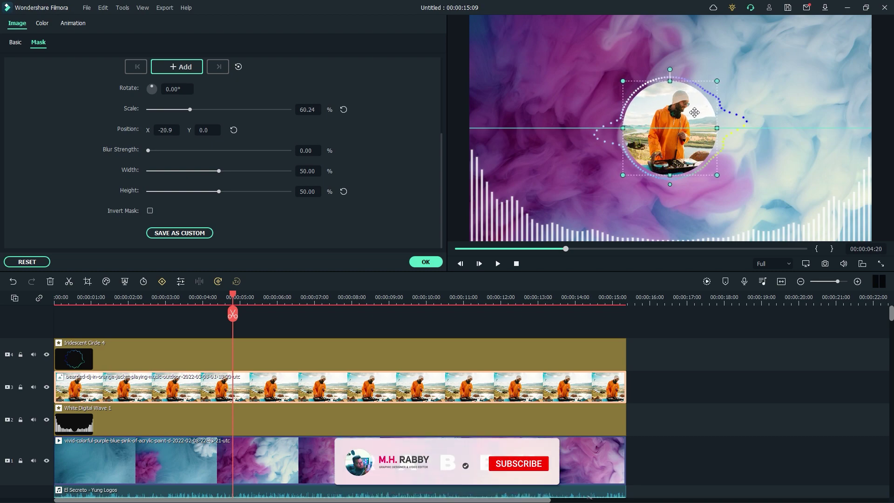
drag(695, 112, 693, 111)
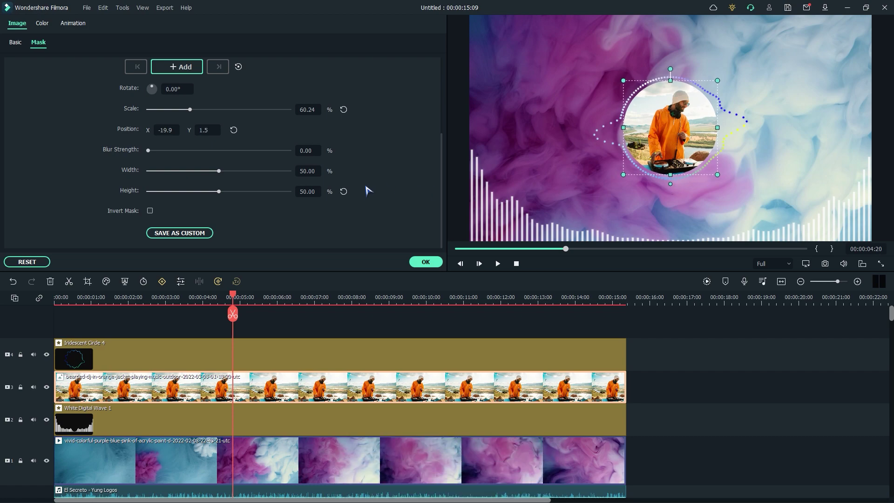
click(425, 262)
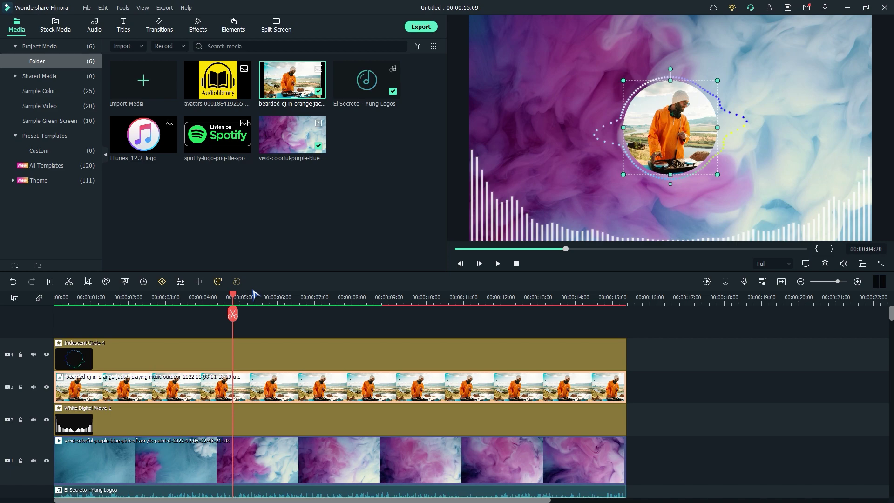
drag(234, 294, 56, 307)
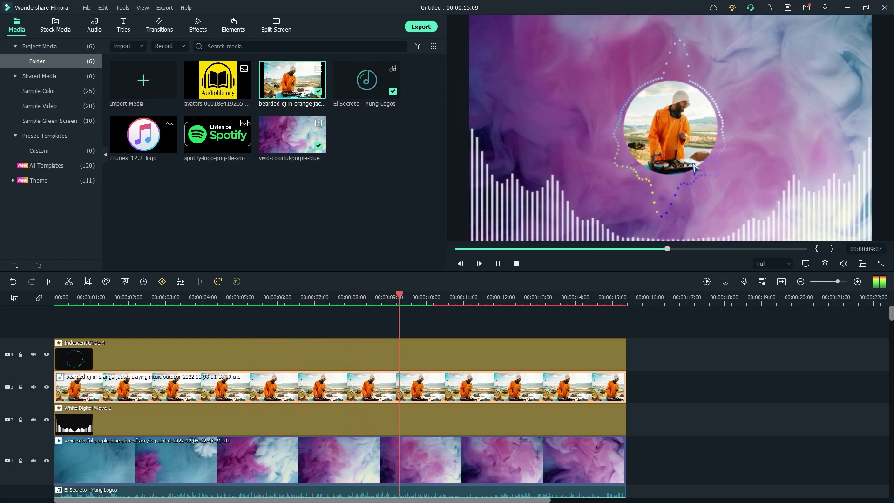
key(space)
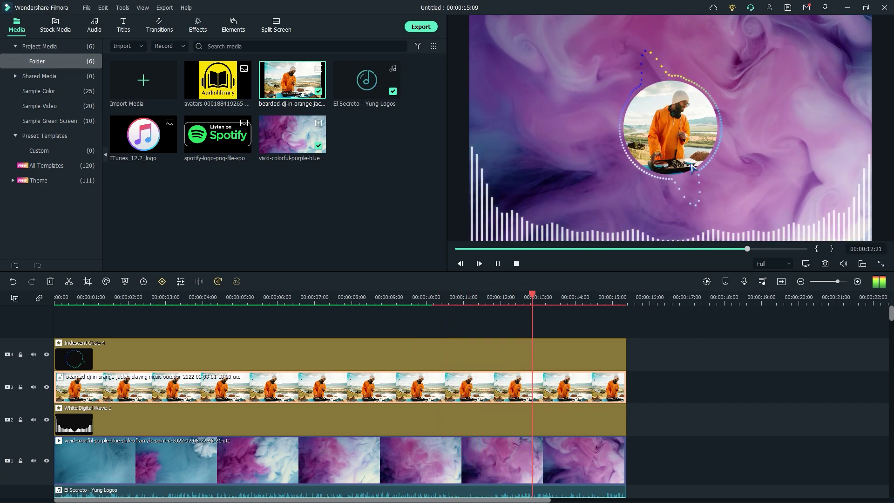
click(188, 353)
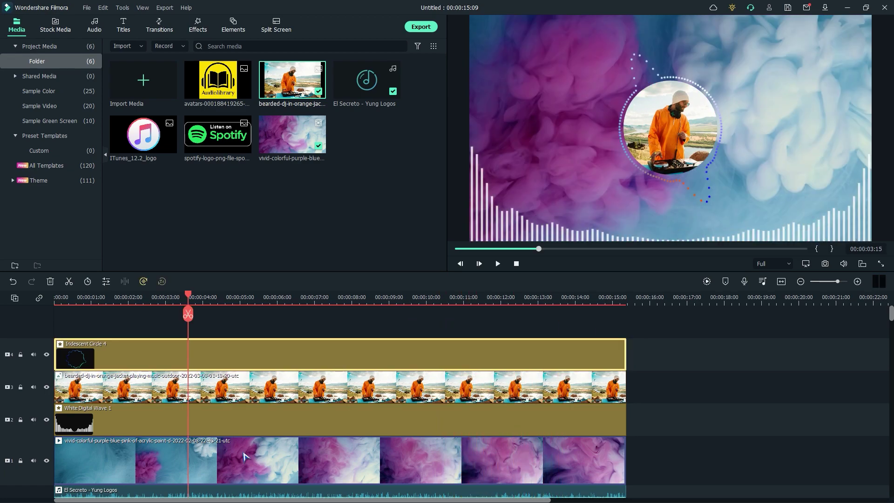
Step: Add the Spotify logo on a new track, scaled to 10% in the top-left corner
drag(222, 143, 627, 363)
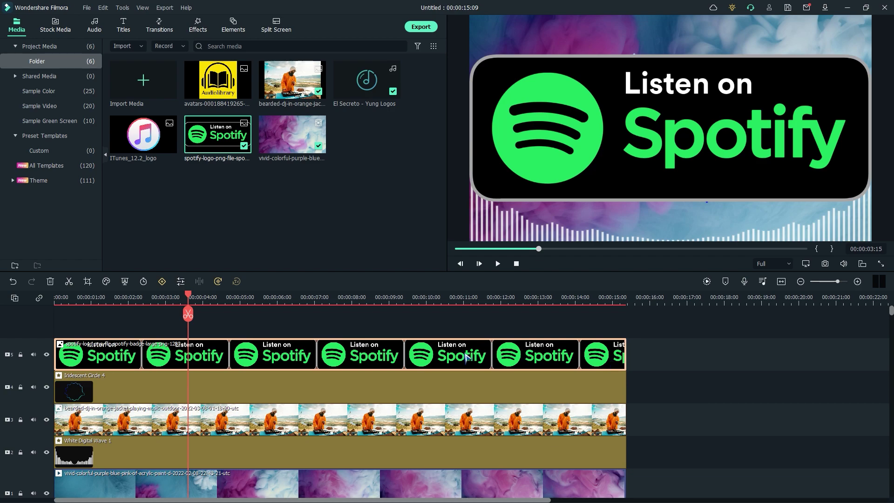
double_click(466, 357)
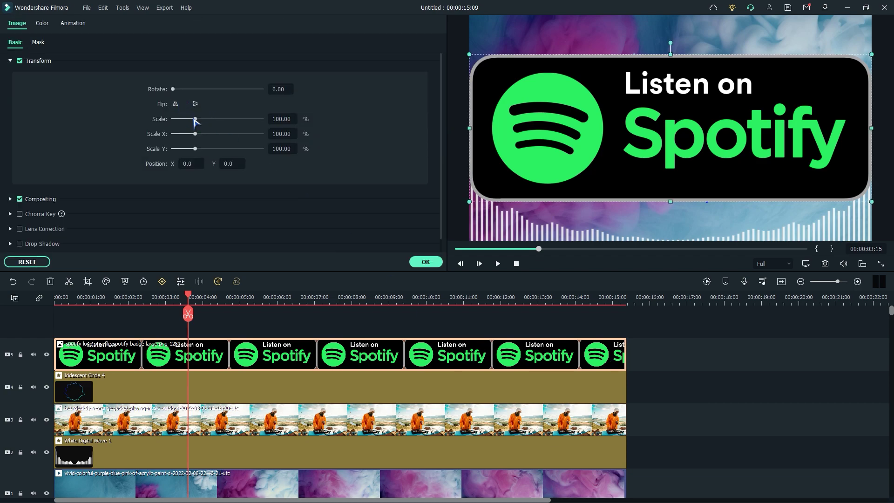
drag(195, 119, 174, 120)
drag(688, 128, 528, 32)
Step: Add the AudioLibrary logo for the full video at 8% scale in the top-left
click(426, 262)
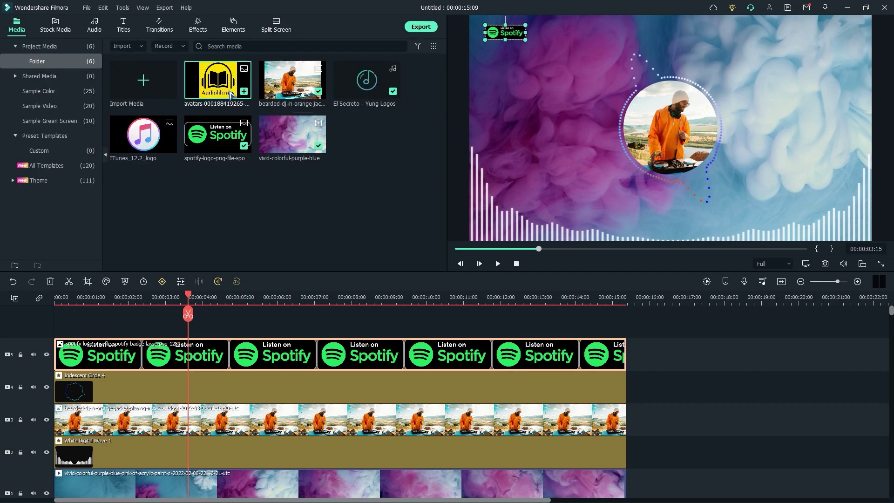
drag(219, 84, 139, 354)
drag(240, 353, 625, 353)
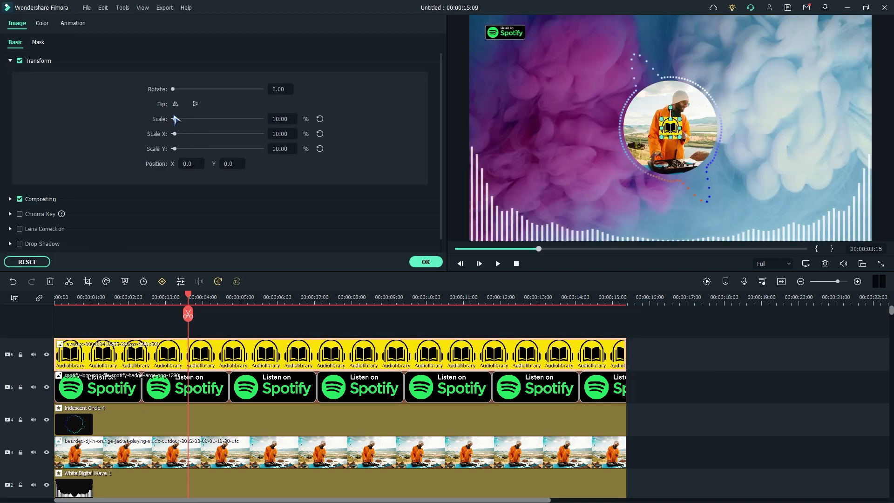
drag(175, 119, 174, 119)
drag(670, 126, 546, 39)
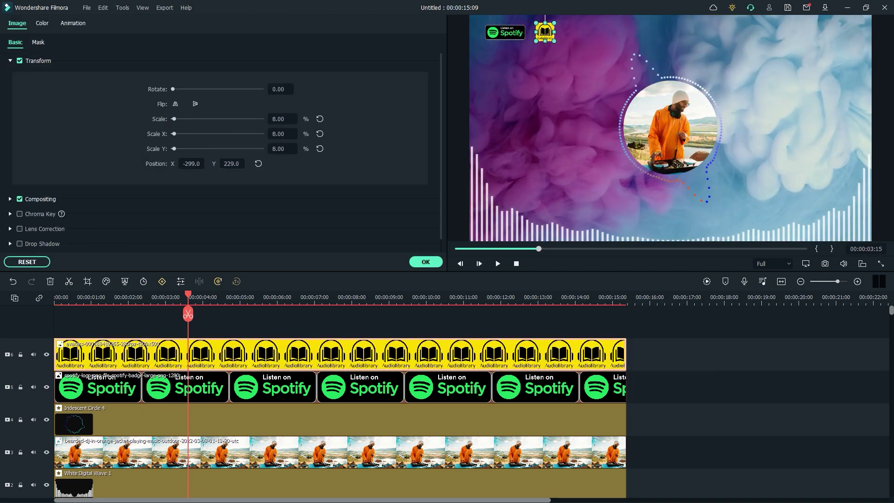
click(425, 262)
Step: Add the iTunes logo at 8% and stack the logos in a column below Spotify
drag(140, 135, 140, 322)
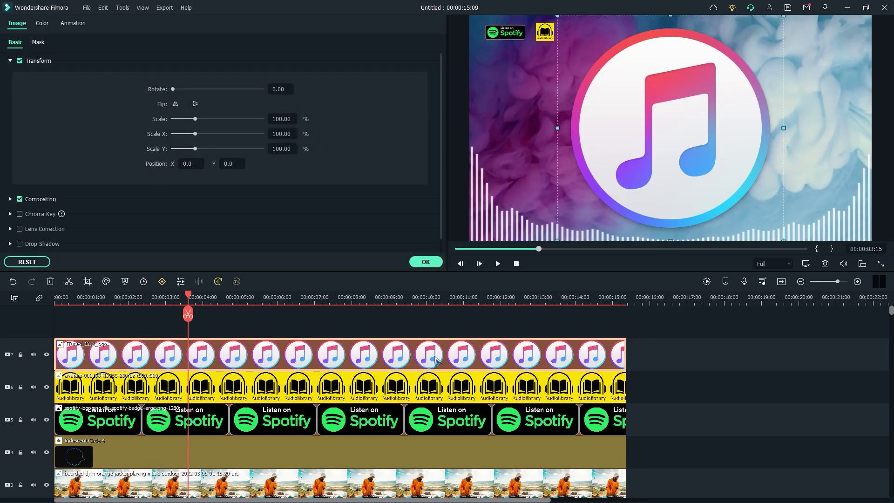
drag(195, 119, 175, 118)
drag(671, 30, 571, 32)
click(553, 37)
ctrl+click(571, 33)
drag(571, 35, 525, 82)
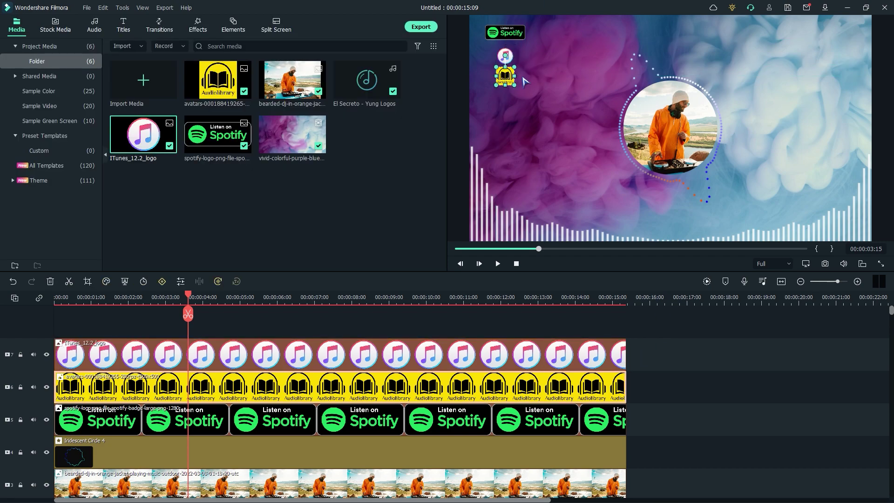
click(549, 91)
scroll(291, 370, down, 5)
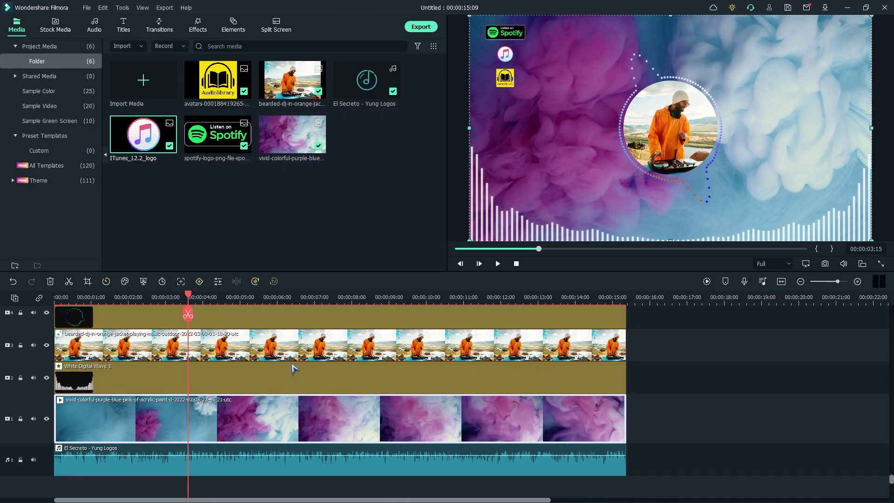
scroll(208, 400, up, 5)
key(Home)
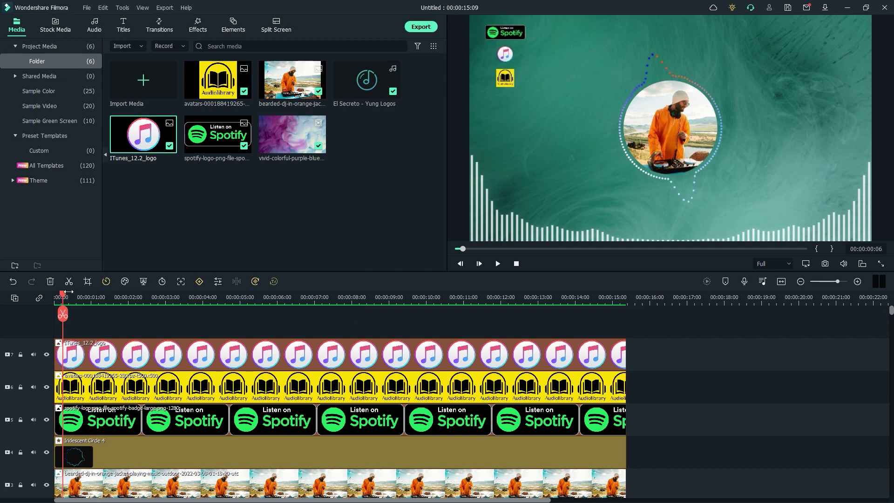
drag(64, 299, 51, 297)
key(space)
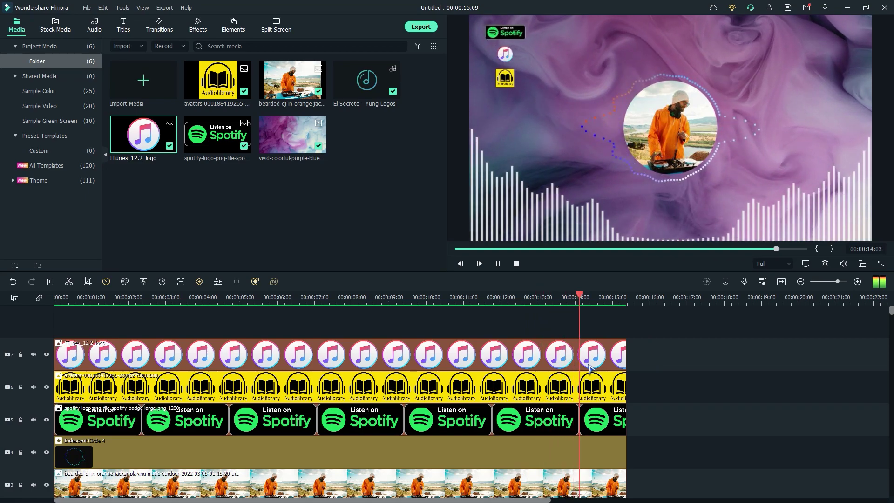
key(space)
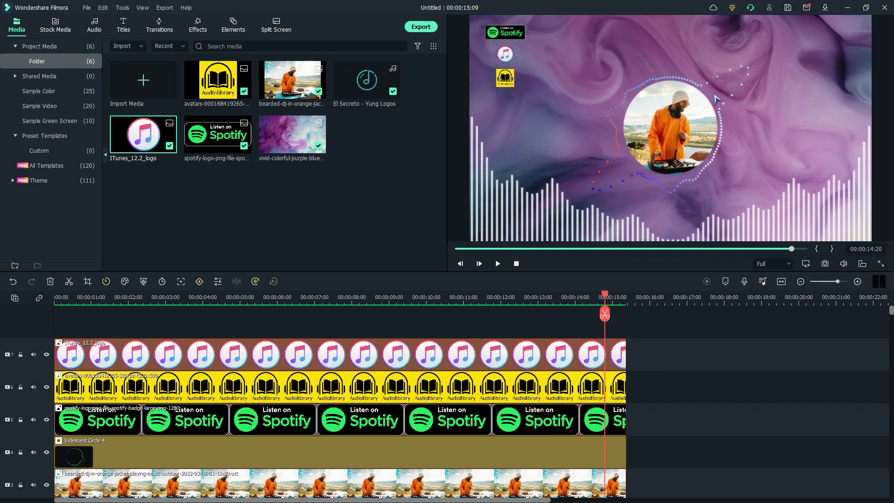
click(130, 381)
key(space)
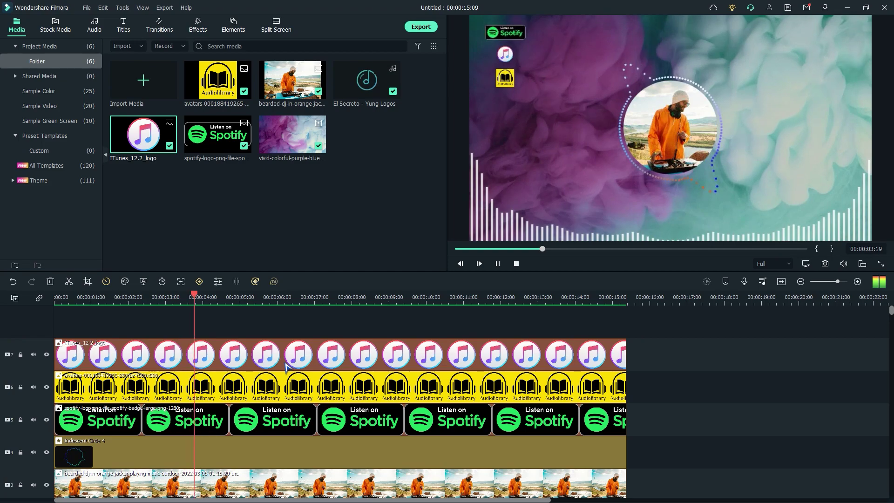